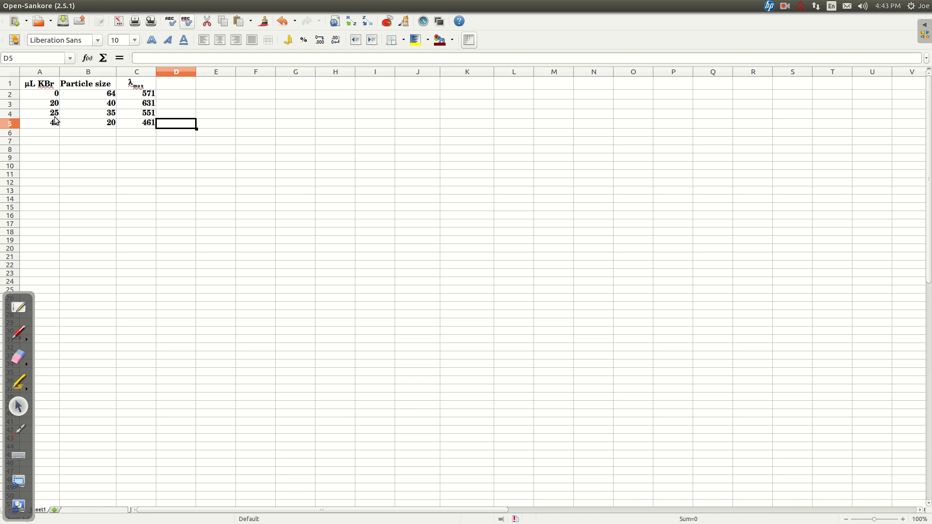
- Insert a points-only XY (Scatter) chart from the particle size and λmax data in B3:C5
left_click(106, 107)
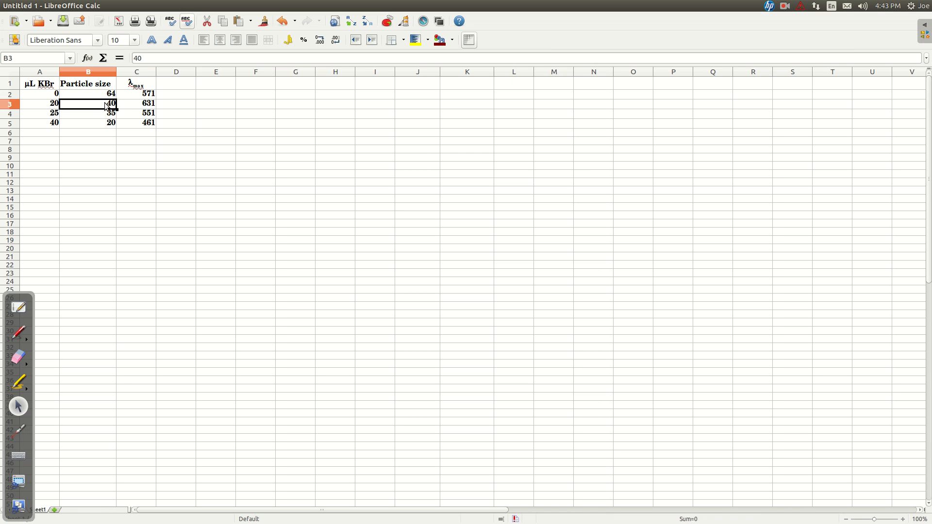
left_click(151, 123, "shift")
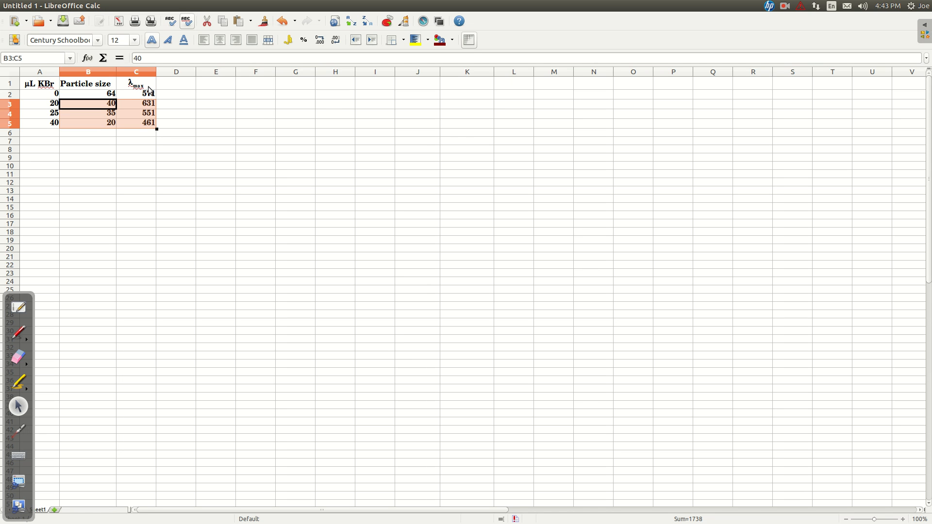
mouse_move(176, 5)
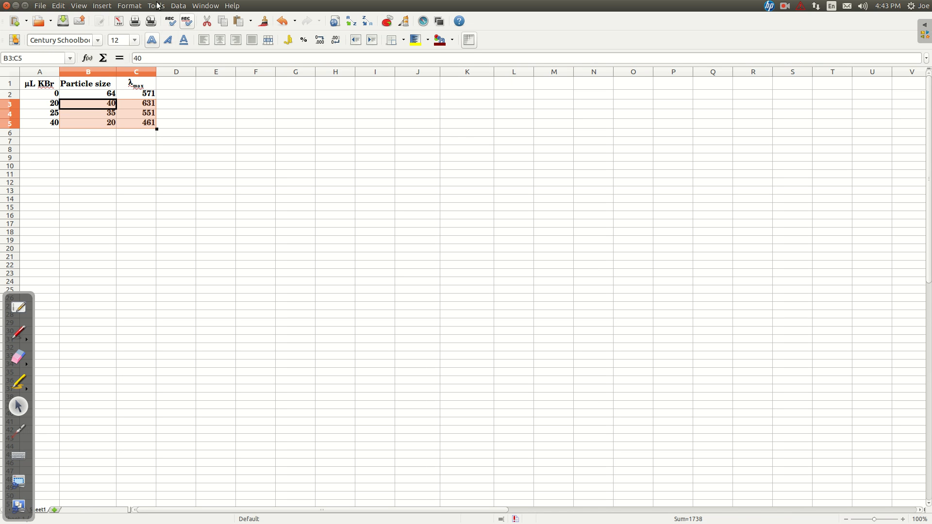
left_click(101, 6)
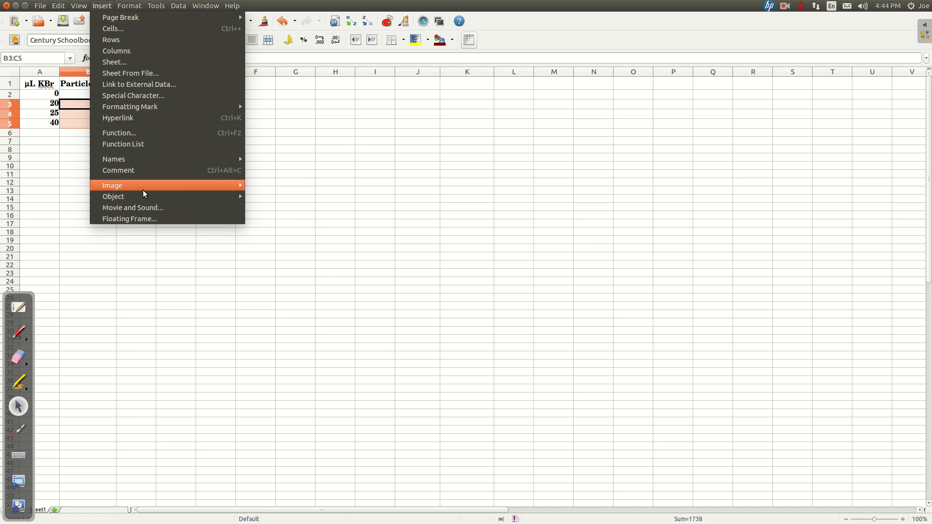
mouse_move(228, 197)
left_click(268, 252)
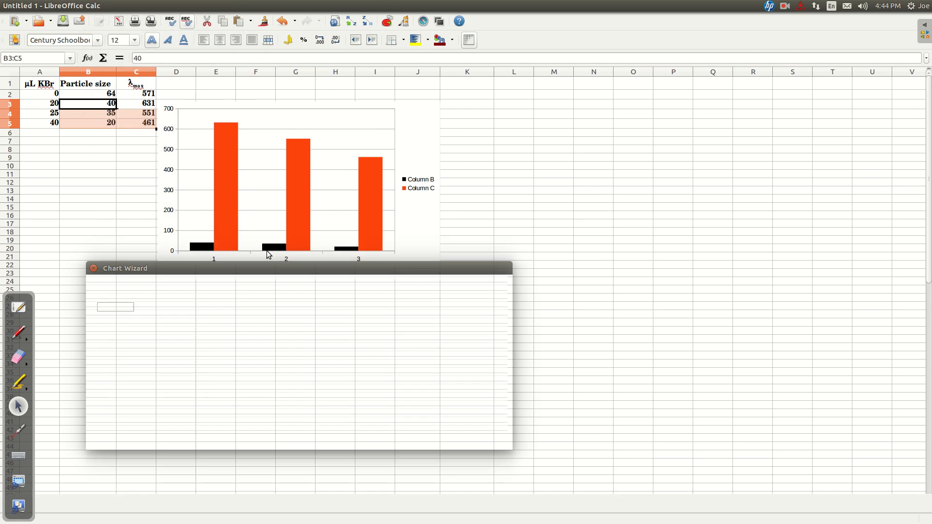
left_click(235, 345)
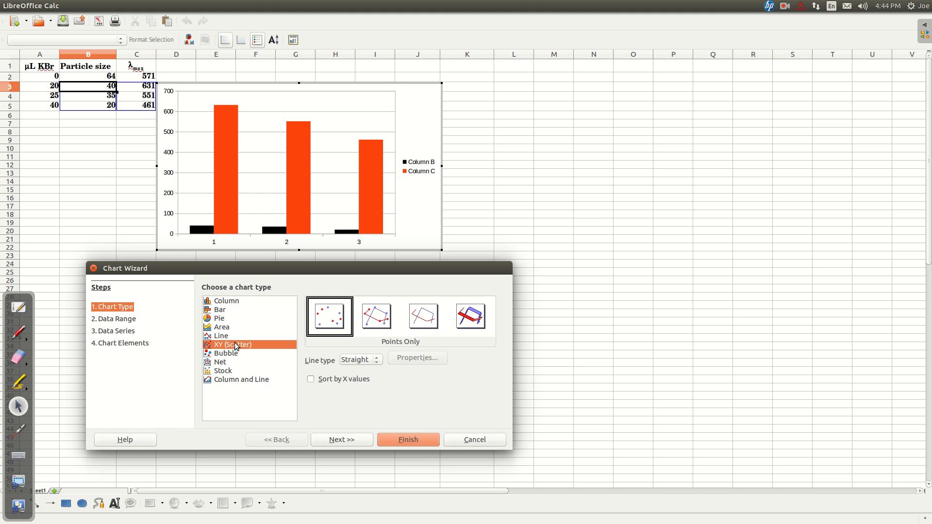
- Title the chart "Wavelength vs. Particle Size", enter the author's name as subtitle, and label the axes "Particle Size (nm)" and "Wavelength (nm)"
left_click(346, 443)
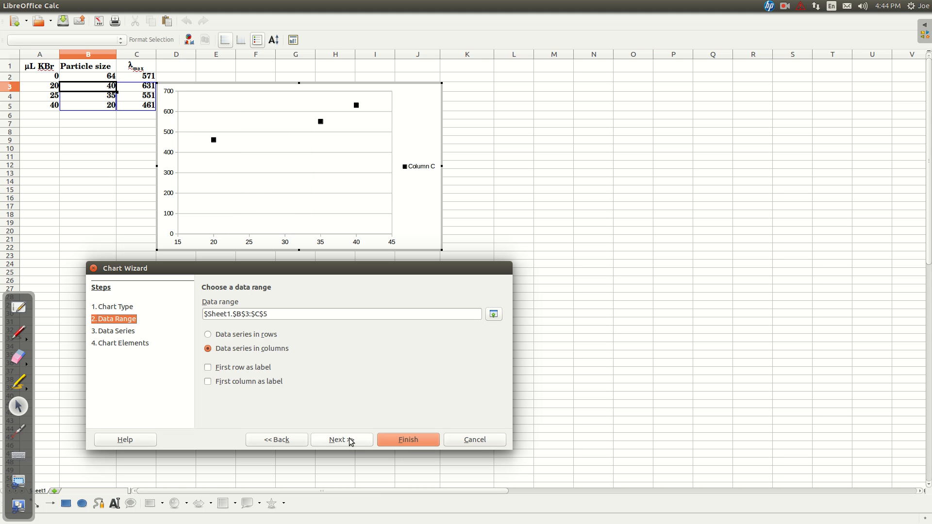
left_click(351, 442)
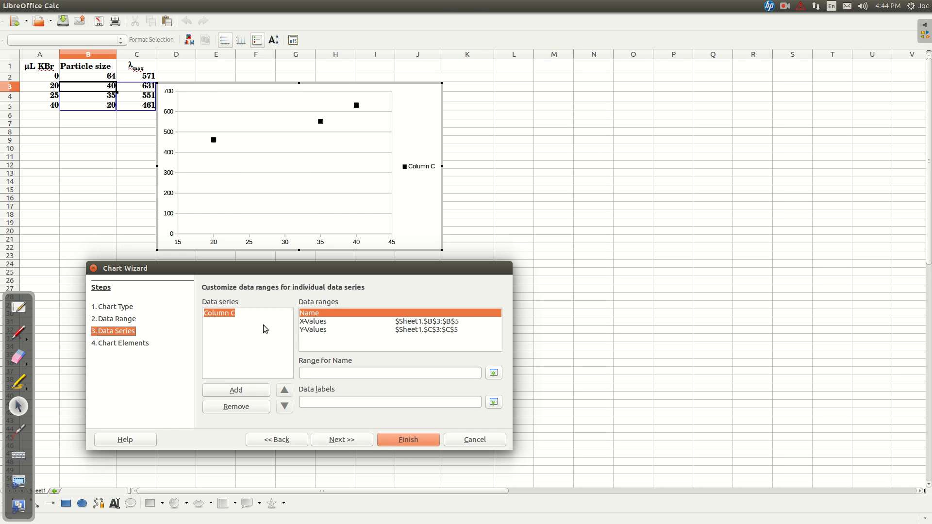
left_click(353, 444)
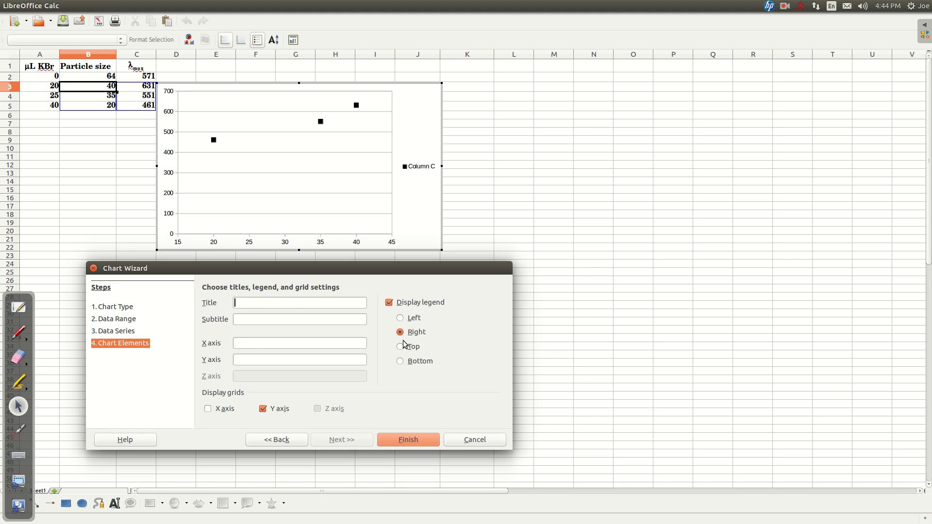
type("Wavelength vs. Particle Size")
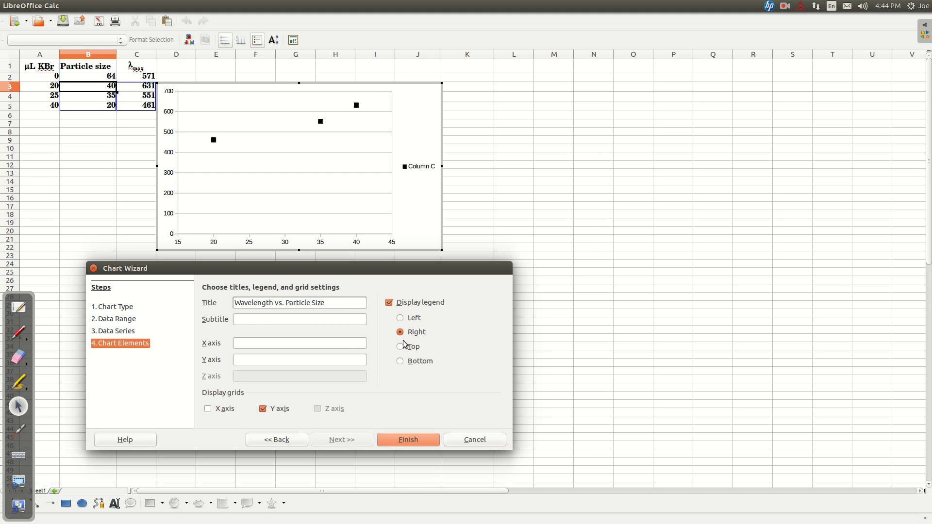
left_click(257, 320)
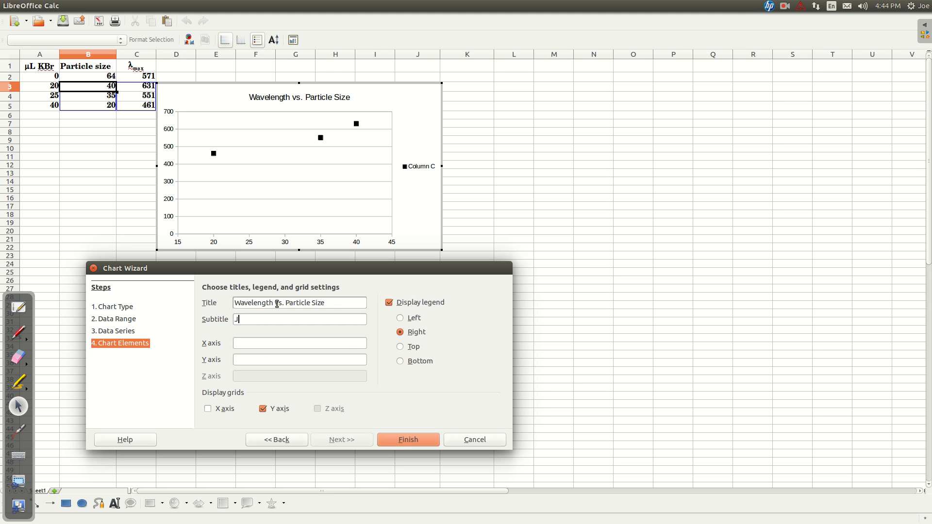
type("Joe Caddell")
left_click(269, 346)
type("Particle Size (nm")
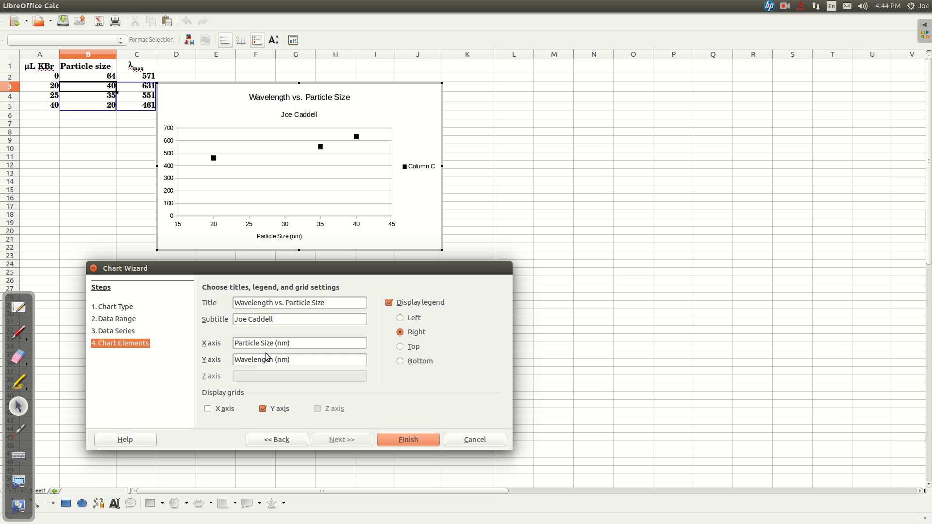
- Display the X axis grid, finish creating the chart, and delete its legend
left_click(208, 410)
left_click(408, 439)
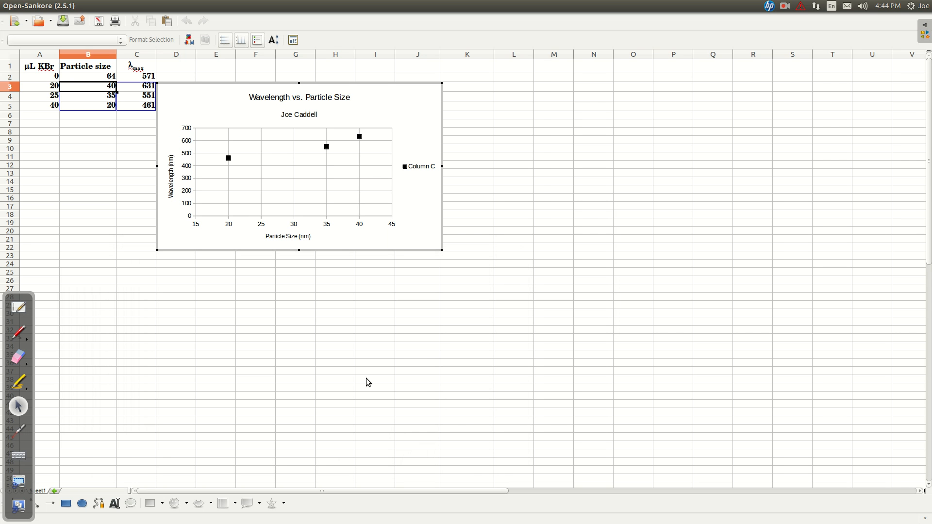
left_click(422, 166)
key("Delete")
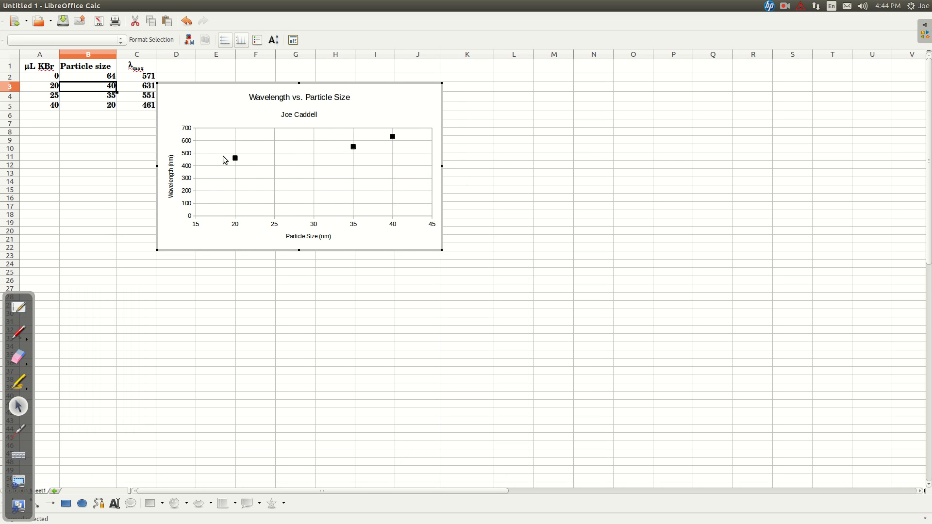
- Set the Y axis scale to a fixed minimum of 460 and maximum of 635
left_click(189, 160)
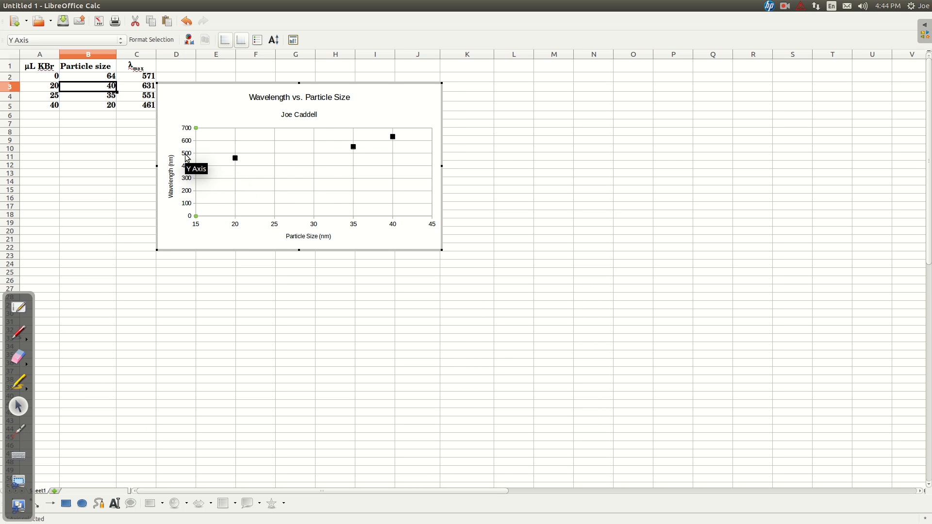
right_click(186, 155)
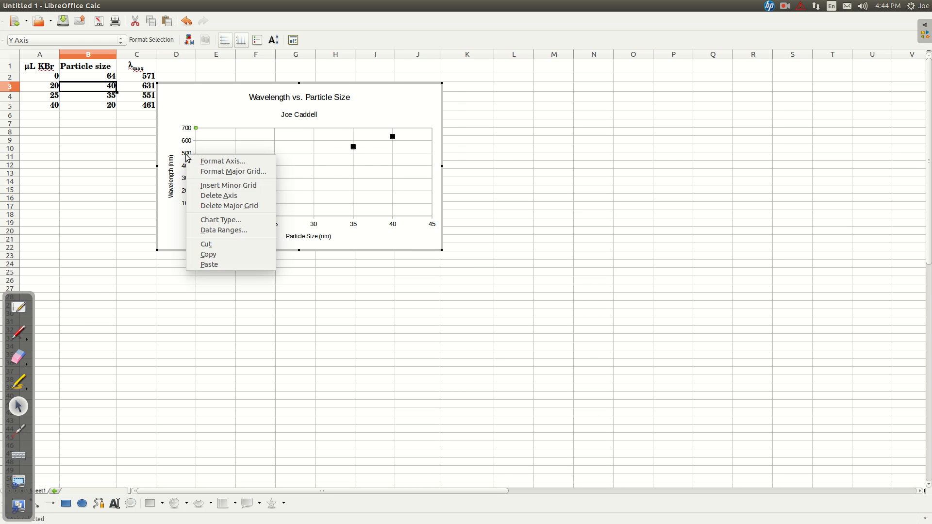
left_click(201, 161)
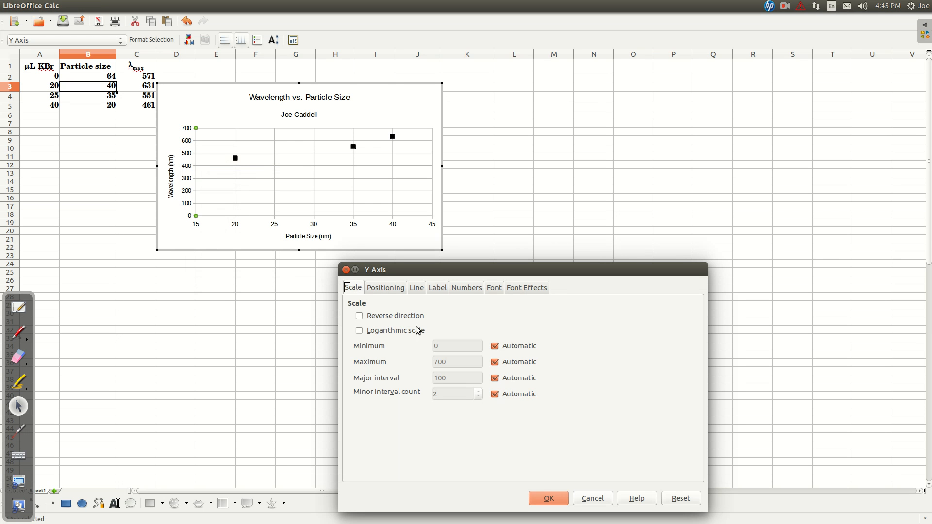
left_click(495, 346)
left_click_drag(442, 348, 395, 354)
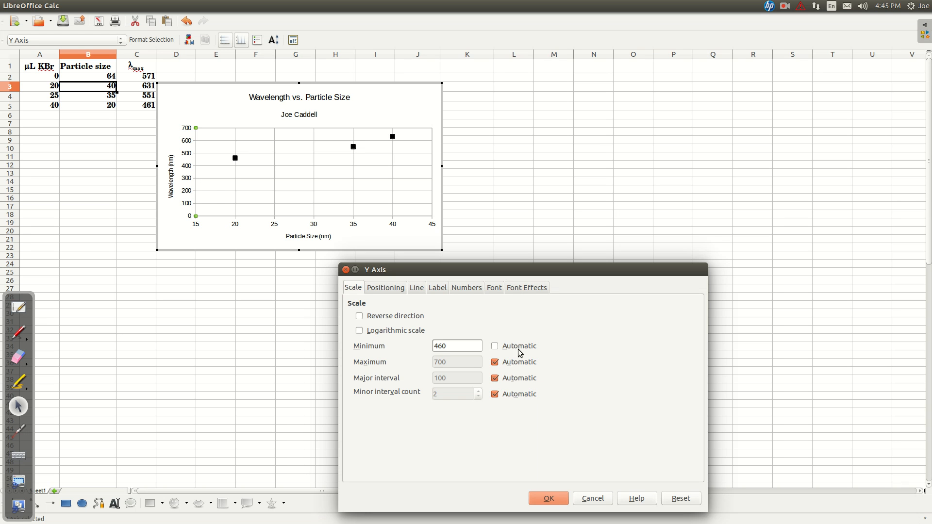
left_click(495, 362)
left_click_drag(444, 362, 436, 366)
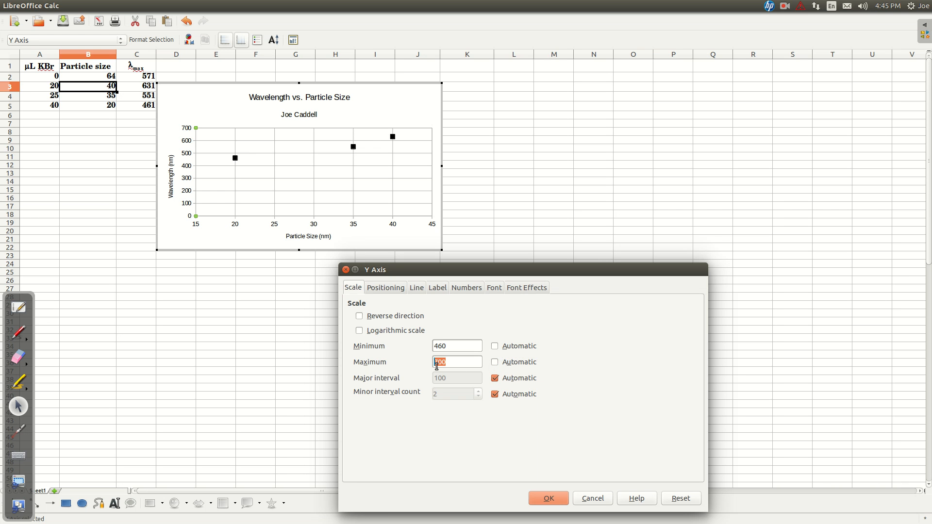
type("635")
left_click(552, 500)
- Set the X axis scale to a fixed minimum of 20 and maximum of 40
left_click(237, 230)
right_click(236, 227)
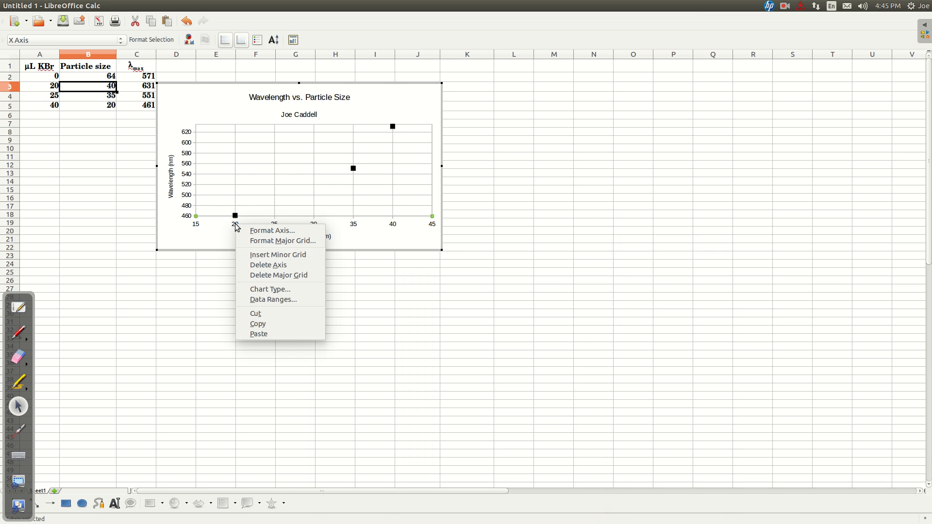
left_click(259, 229)
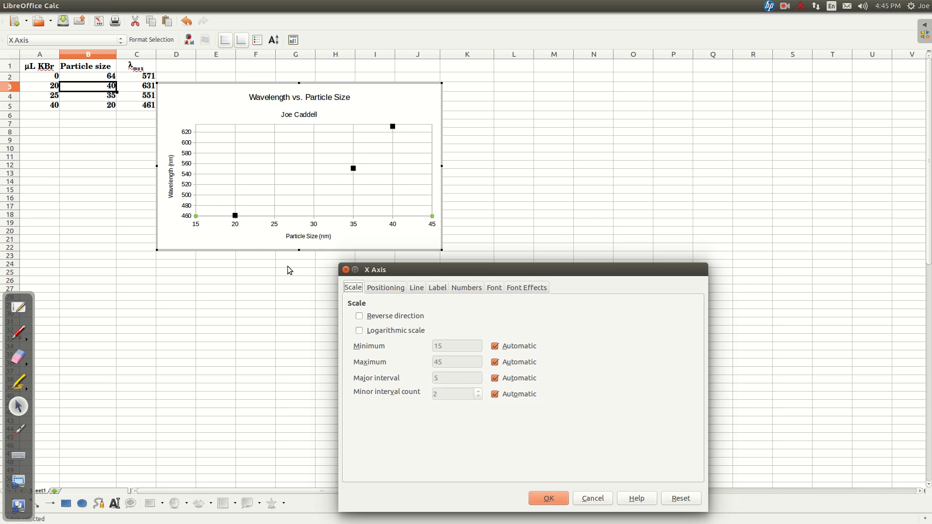
left_click(494, 347)
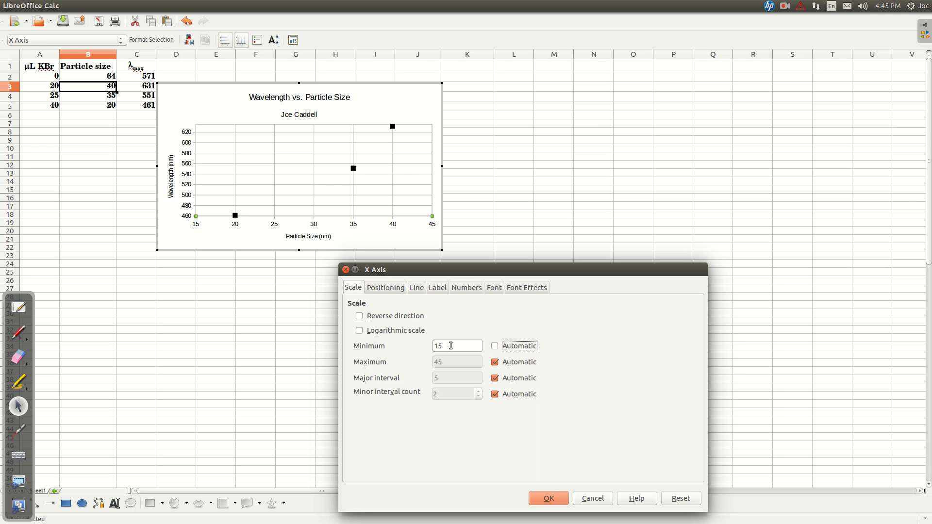
left_click_drag(443, 345, 411, 341)
type("20")
left_click(497, 364)
left_click_drag(444, 362, 438, 361)
key("BackSpace")
type("0")
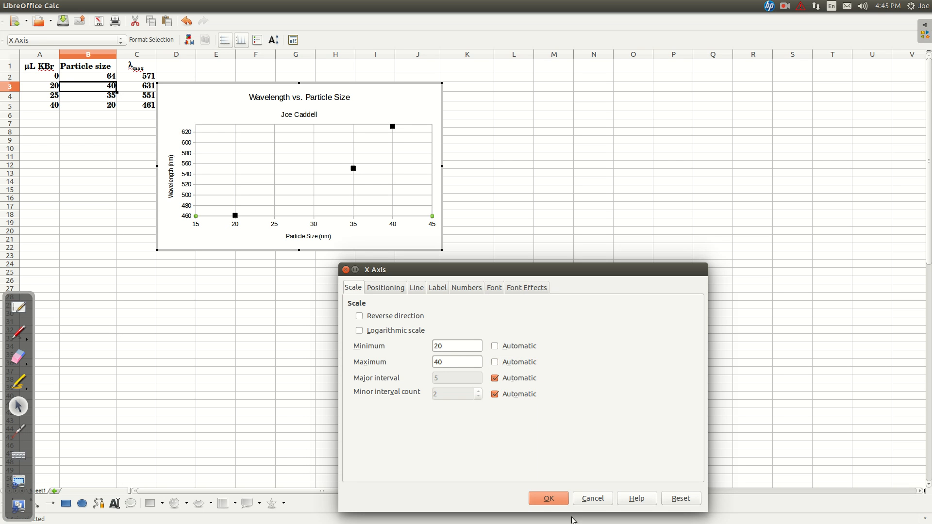
left_click(553, 498)
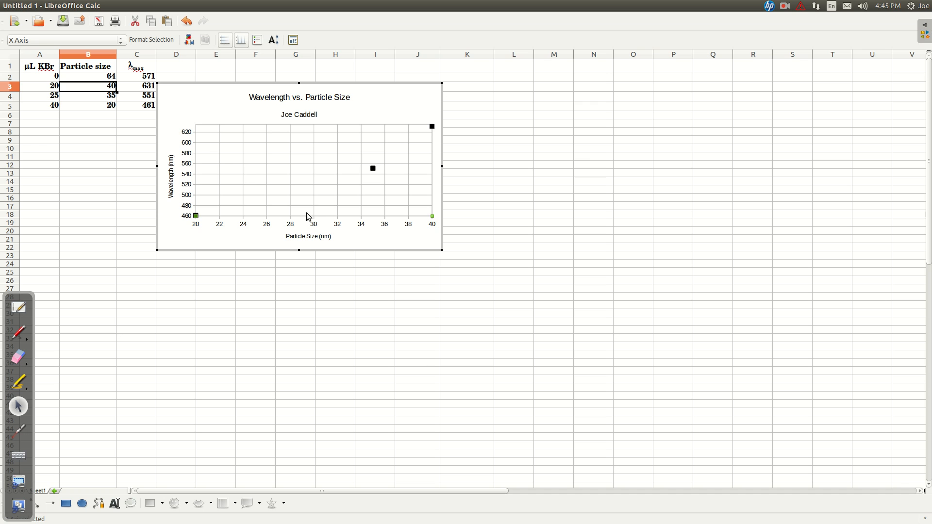
- Add a linear trend line to the plotted data series and show its equation on the chart
left_click(252, 169)
left_click(370, 104)
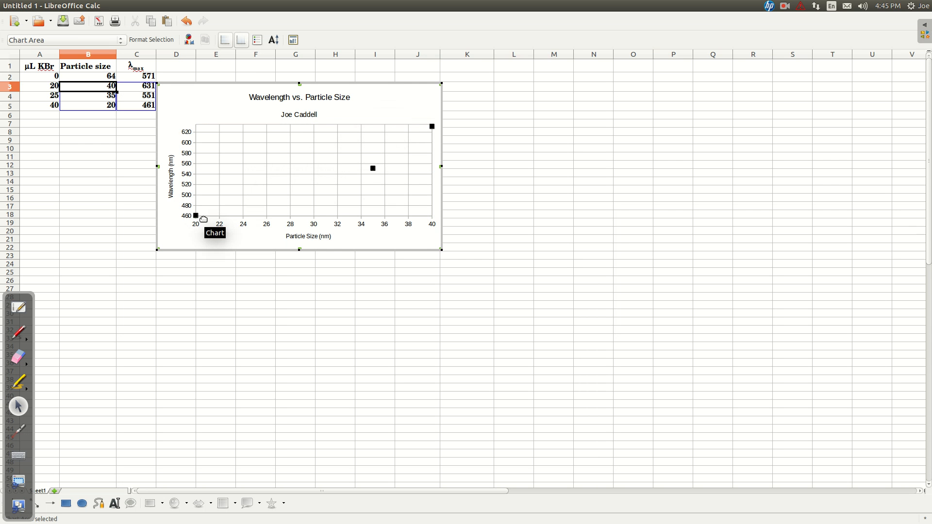
mouse_move(197, 218)
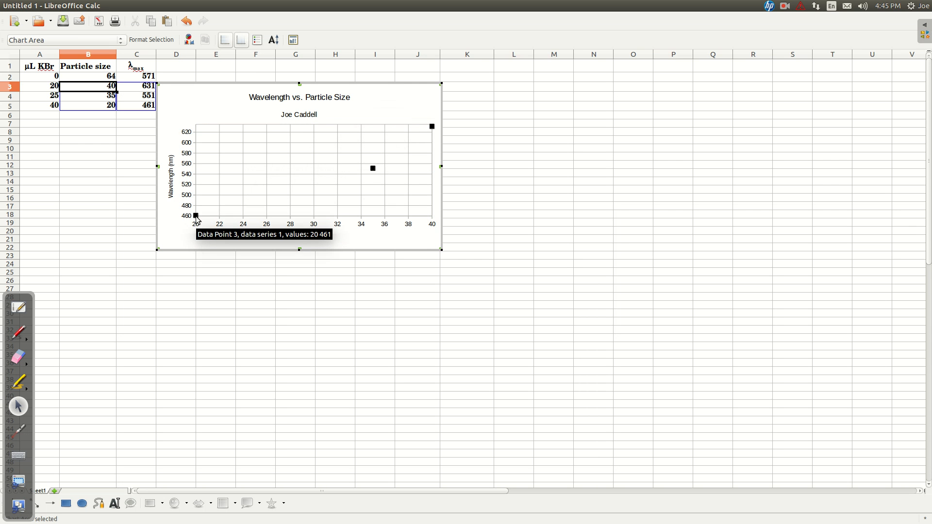
right_click(372, 170)
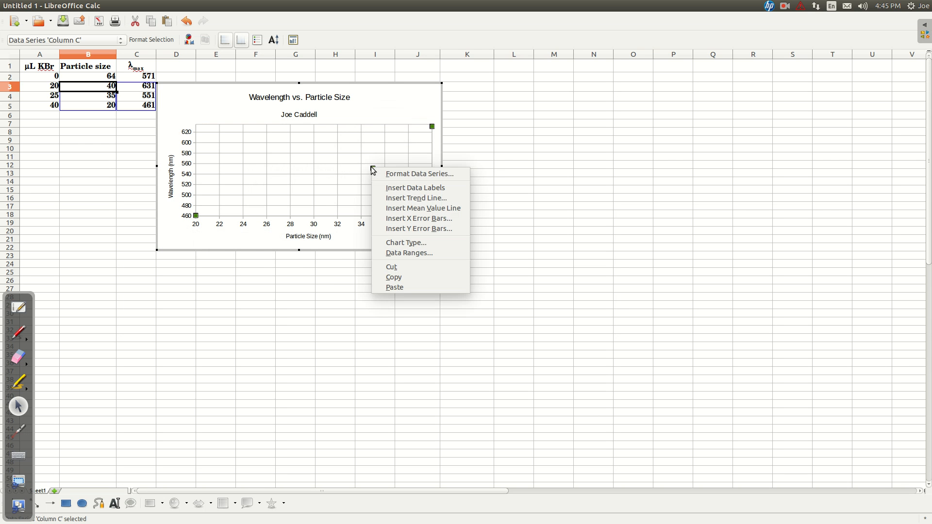
left_click(391, 198)
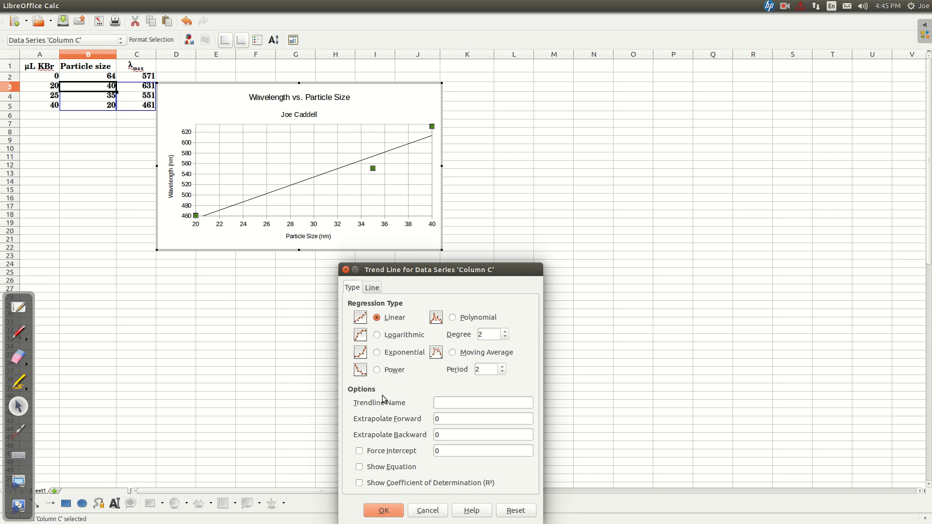
left_click(360, 467)
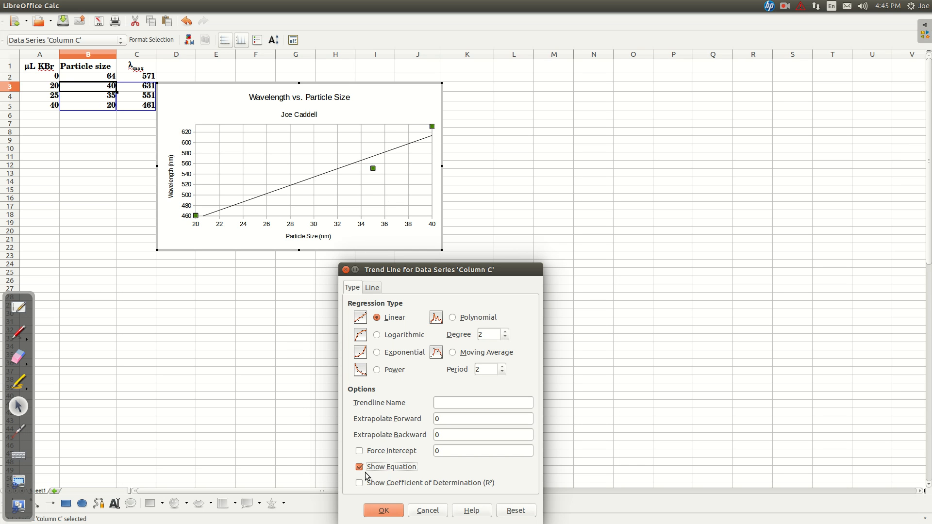
left_click(383, 510)
- Move the chart's title and subtitle above the plot's left side and place the trend line equation above its right side
left_click(243, 140)
left_click_drag(242, 140, 360, 107)
left_click(291, 92)
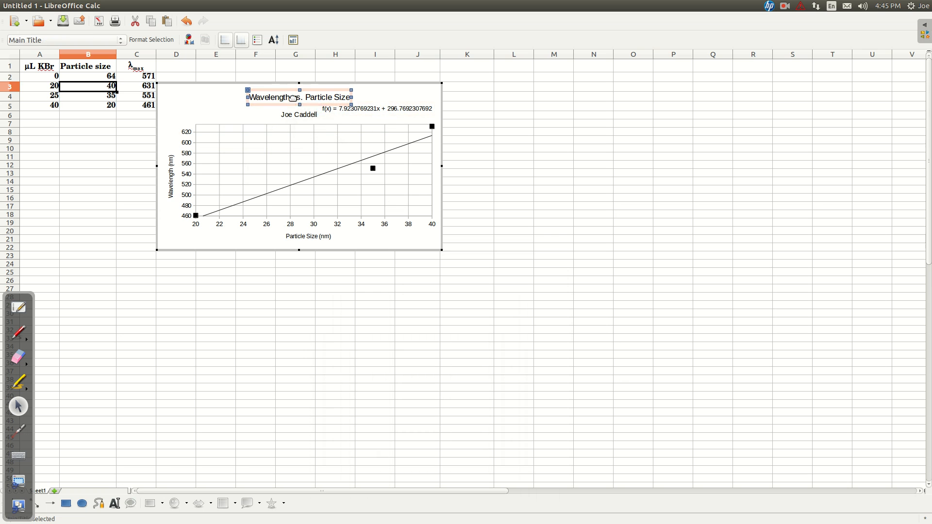
left_click_drag(292, 91, 215, 90)
left_click(293, 115)
left_click_drag(284, 110, 202, 105)
left_click_drag(361, 108, 344, 105)
left_click(335, 121)
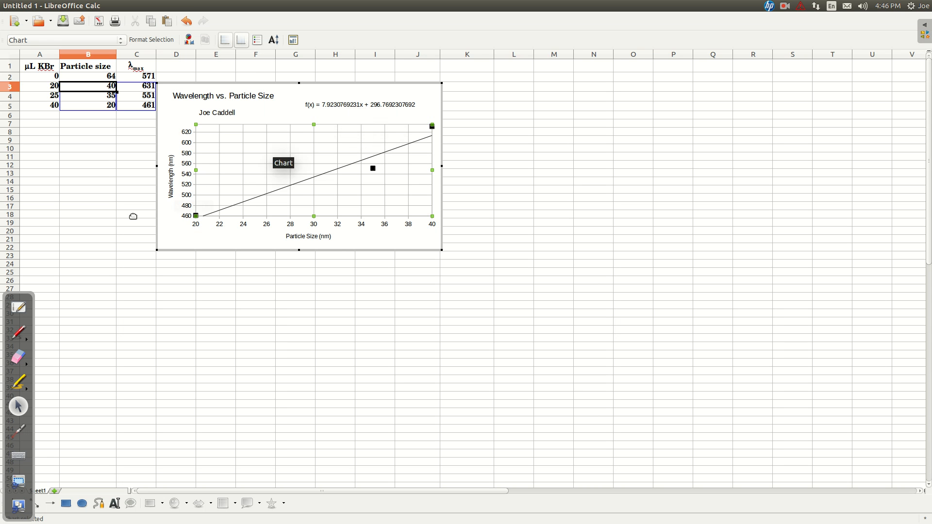
- Switch to the Open-Sankoré board and handwrite the rounded trend line equation "y = 7.9x + 297" with the green pen
left_click(21, 315)
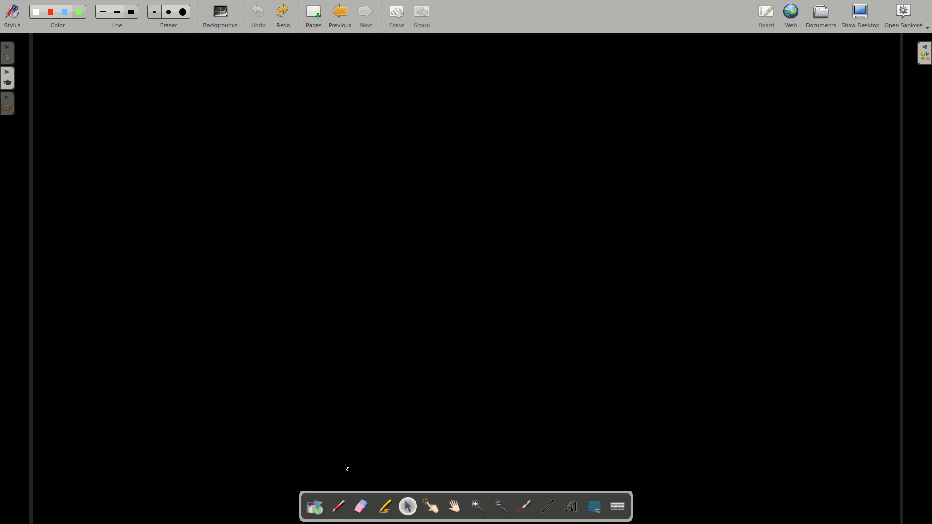
left_click(340, 507)
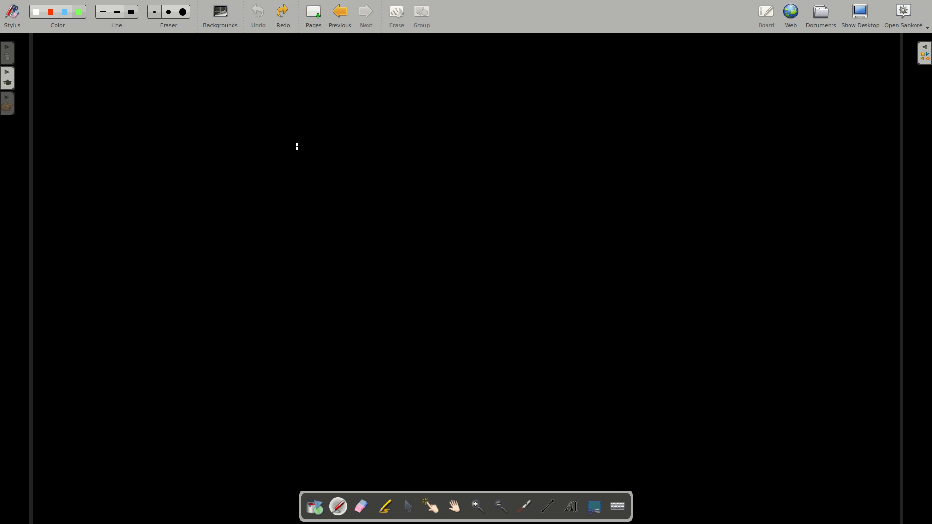
mouse_move(245, 91)
left_mouse_down()
mouse_move(262, 118)
mouse_move(295, 112)
mouse_move(287, 99)
mouse_move(325, 88)
mouse_move(324, 122)
left_mouse_up()
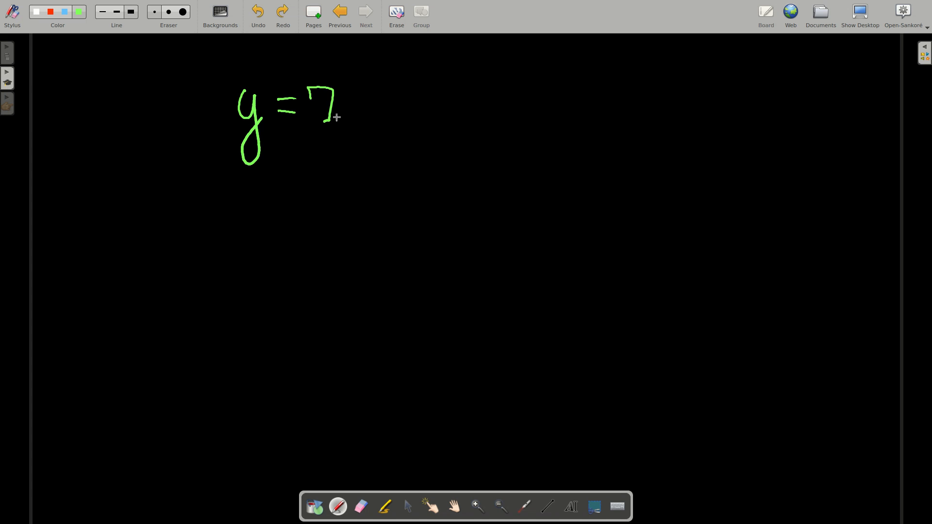
mouse_move(386, 83)
left_mouse_down()
mouse_move(379, 126)
mouse_move(403, 114)
mouse_move(430, 126)
mouse_move(414, 135)
left_mouse_up()
mouse_move(478, 99)
left_mouse_down()
mouse_move(480, 125)
mouse_move(486, 112)
mouse_move(510, 110)
mouse_move(523, 125)
left_mouse_up()
mouse_move(539, 94)
left_mouse_down()
mouse_move(535, 129)
mouse_move(567, 114)
mouse_move(558, 131)
left_mouse_up()
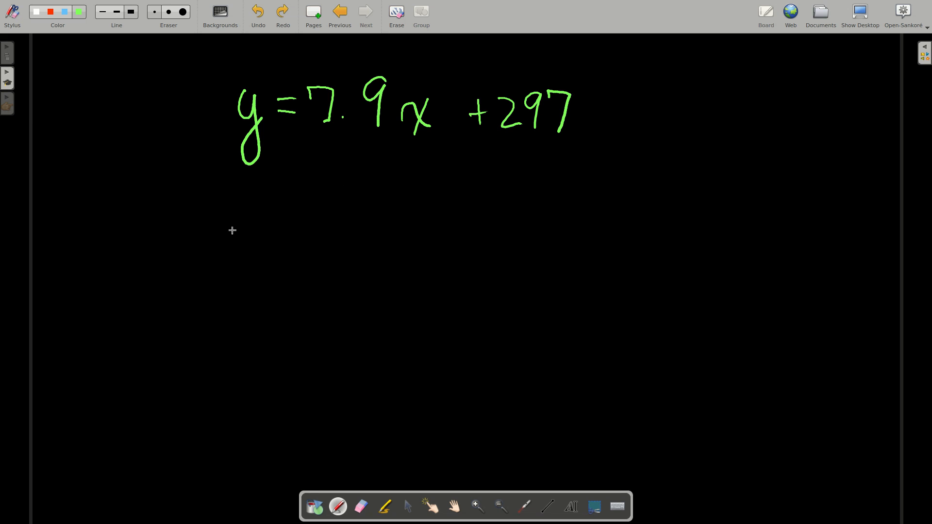
- Handwrite the equation solved for x, "x = (y - 297) / 7.9", as a fraction below the first equation
mouse_move(230, 236)
left_mouse_down()
mouse_move(245, 228)
mouse_move(265, 241)
mouse_move(245, 256)
left_mouse_up()
mouse_move(296, 225)
left_mouse_down()
mouse_move(314, 227)
mouse_move(306, 216)
left_mouse_up()
mouse_move(359, 188)
left_mouse_down()
mouse_move(379, 195)
mouse_move(377, 221)
mouse_move(406, 200)
mouse_move(447, 205)
mouse_move(466, 181)
mouse_move(463, 208)
left_mouse_up()
left_click_drag(475, 173, 503, 209)
mouse_move(360, 179)
left_mouse_down()
mouse_move(361, 234)
mouse_move(396, 240)
mouse_move(538, 227)
left_mouse_up()
mouse_move(396, 260)
left_mouse_down()
mouse_move(424, 273)
mouse_move(416, 298)
left_mouse_up()
left_click(440, 289)
left_click_drag(474, 257, 474, 293)
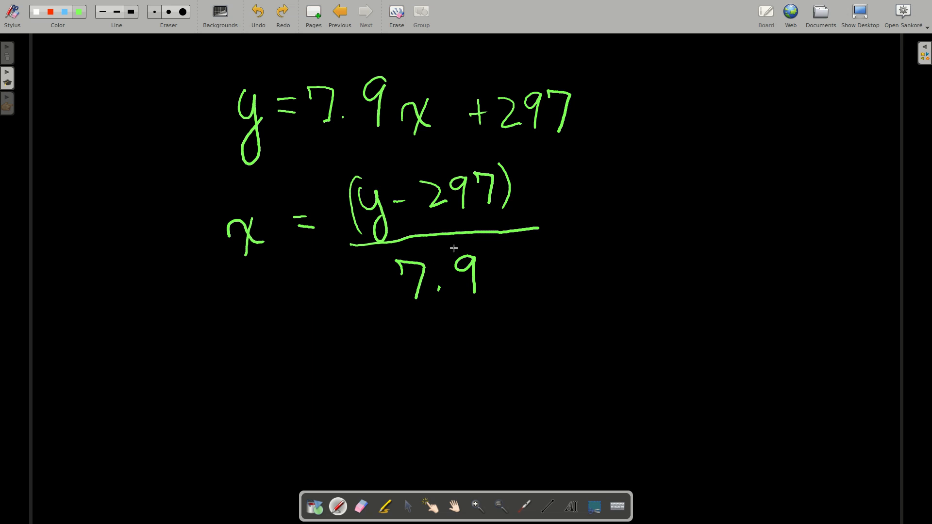
- Draw an arrow up to the y in the fraction and label it "λmax for unknown"
mouse_move(306, 322)
left_mouse_down()
mouse_move(348, 227)
mouse_move(358, 247)
left_mouse_up()
mouse_move(238, 345)
left_mouse_down()
mouse_move(256, 339)
mouse_move(278, 352)
mouse_move(257, 365)
mouse_move(277, 373)
mouse_move(316, 364)
mouse_move(320, 373)
left_mouse_up()
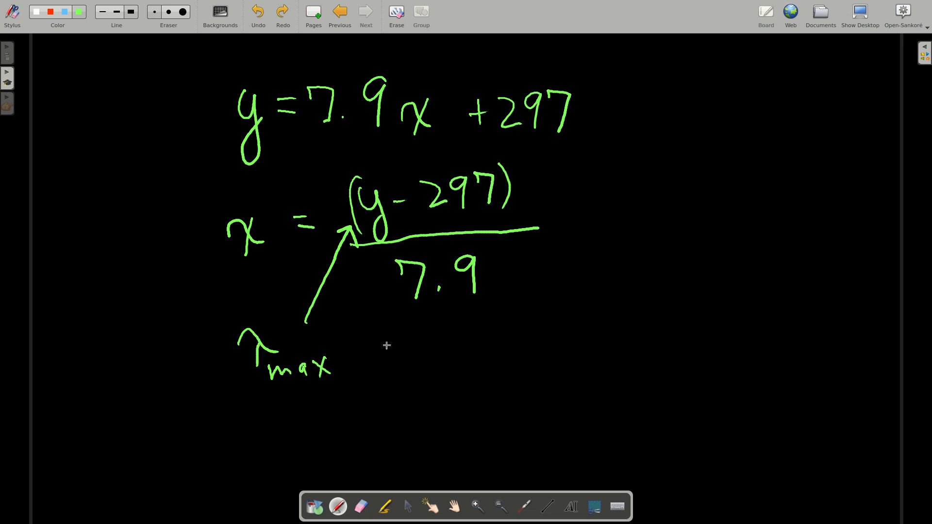
mouse_move(392, 332)
left_mouse_down()
mouse_move(385, 368)
mouse_move(399, 352)
left_mouse_up()
mouse_move(406, 353)
left_mouse_down()
mouse_move(397, 360)
mouse_move(407, 356)
left_mouse_up()
mouse_move(412, 354)
left_mouse_down()
mouse_move(415, 365)
mouse_move(427, 350)
mouse_move(527, 361)
left_mouse_up()
left_click_drag(539, 319, 536, 364)
mouse_move(534, 354)
left_mouse_down()
mouse_move(553, 340)
mouse_move(550, 361)
mouse_move(590, 345)
mouse_move(615, 356)
mouse_move(630, 341)
mouse_move(648, 357)
left_mouse_up()
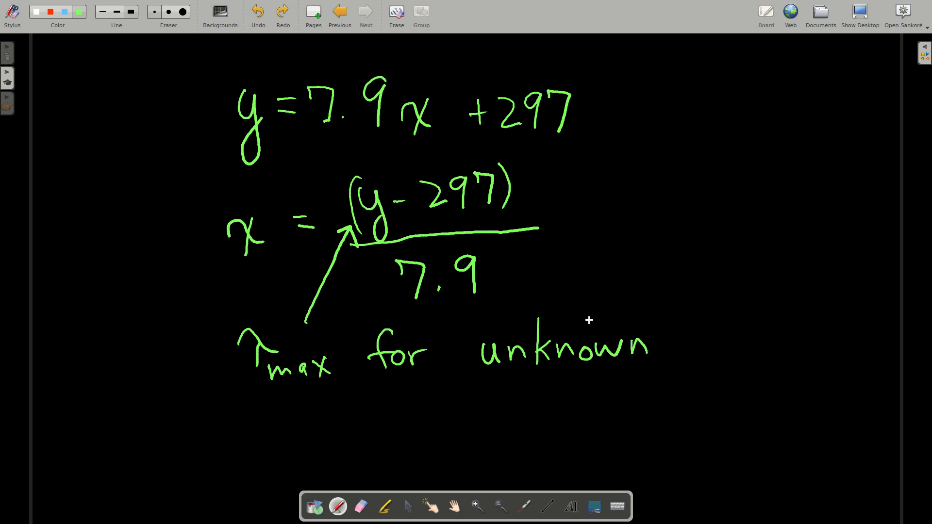